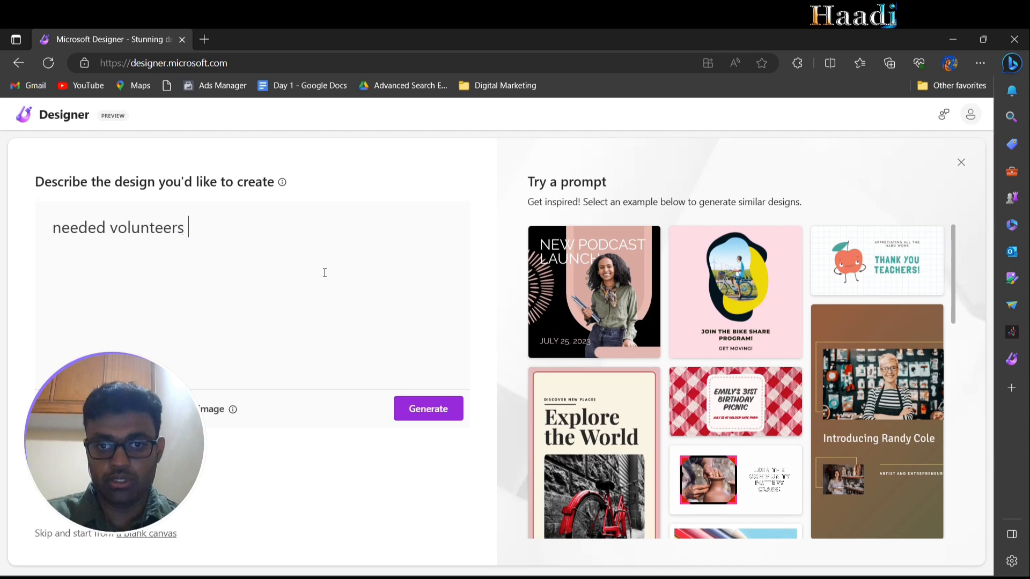
Describe the design to create as "needed volunteers for charity organization for serving food packets" and generate designs.
text(r char)
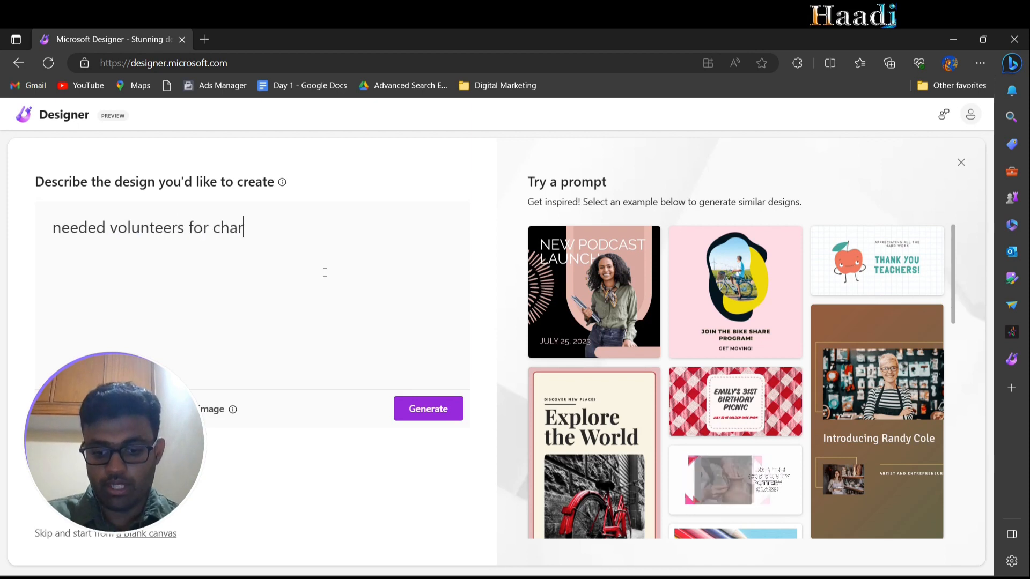
text(ity organ)
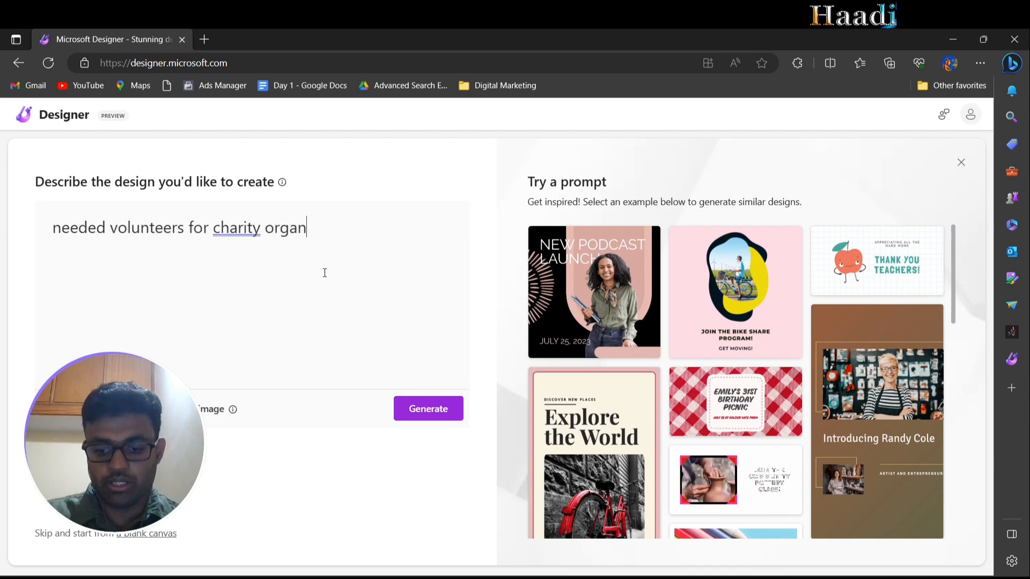
text(ization )
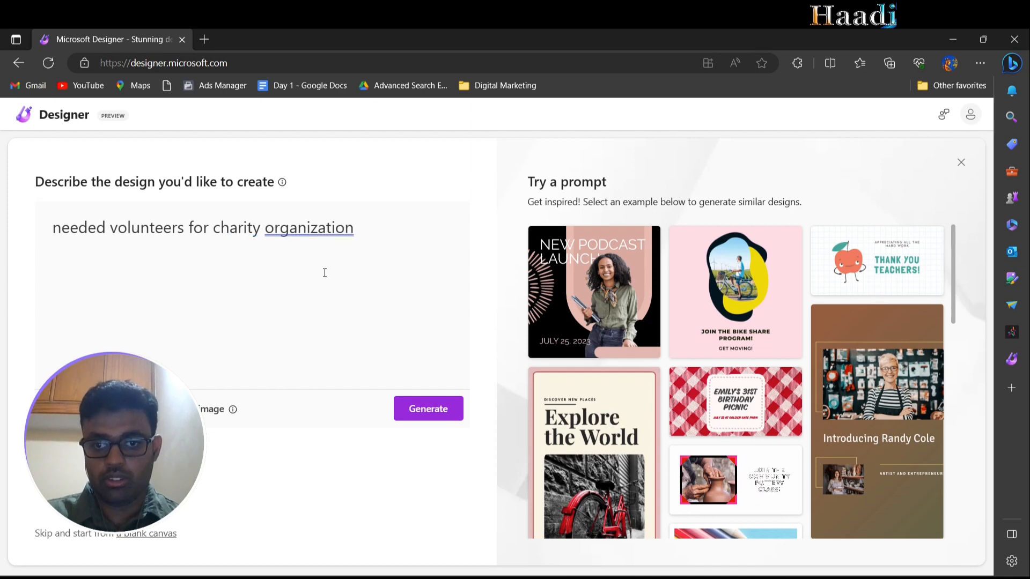
text(for serving)
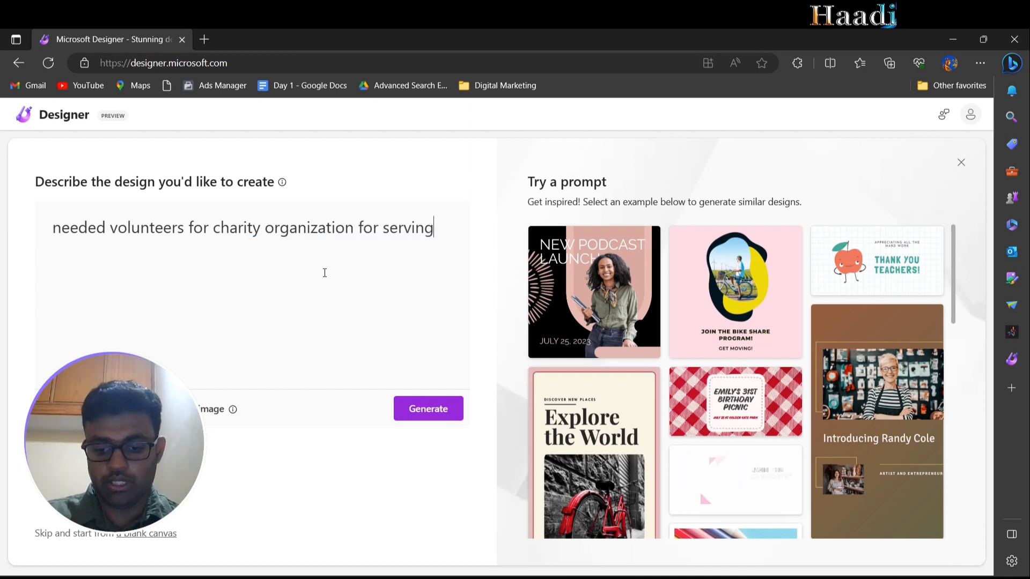
text( food packets)
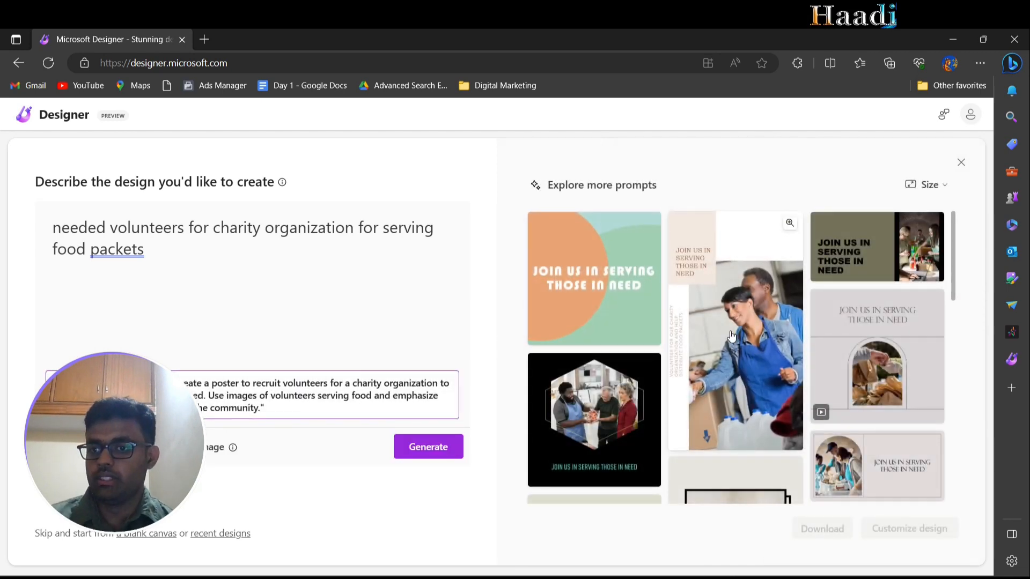
Review the generated volunteer designs and generate a new set from the same description.
scroll(701, 252, down, 1)
scroll(901, 298, down, 3)
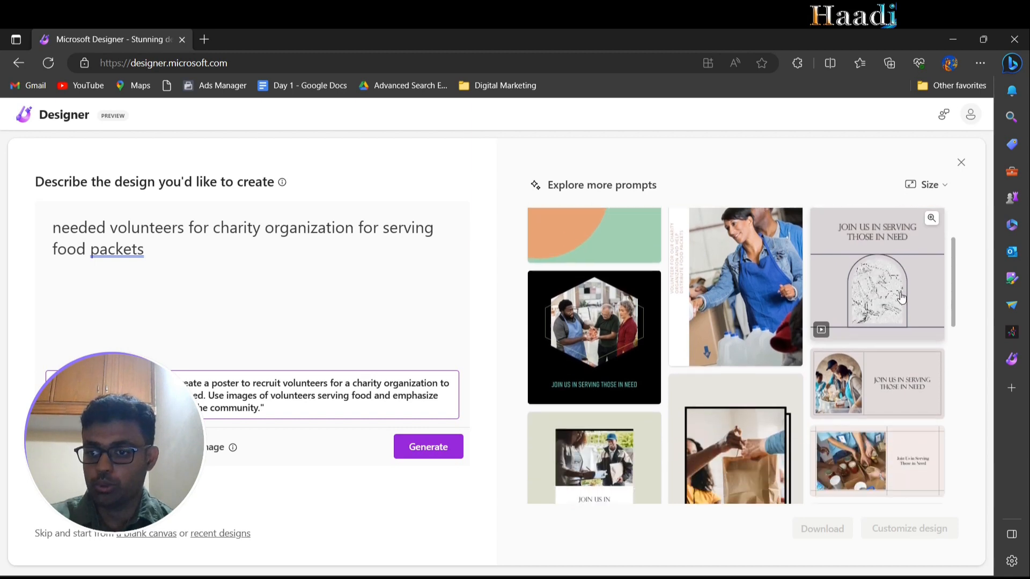
scroll(854, 328, down, 2)
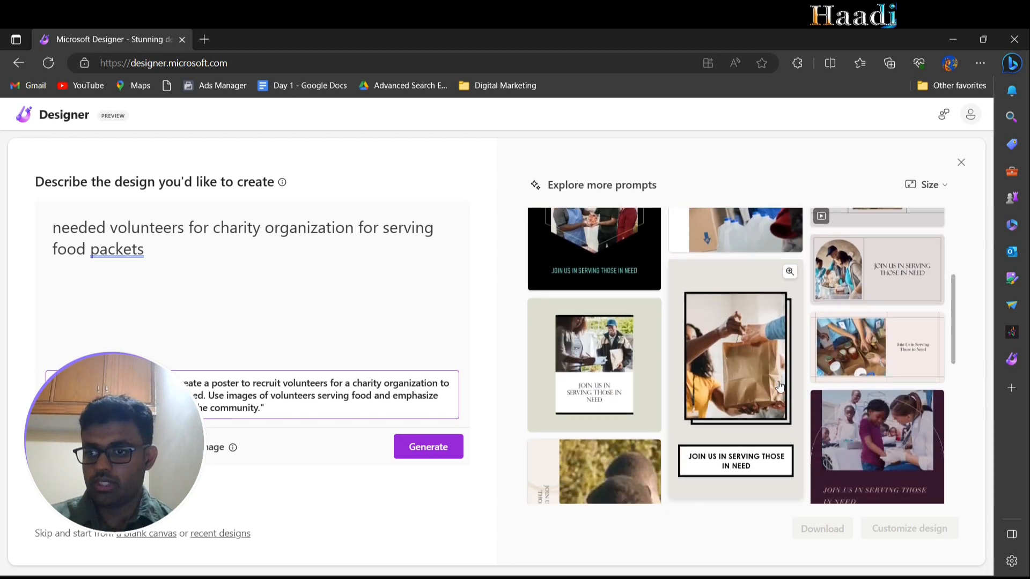
scroll(762, 320, down, 3)
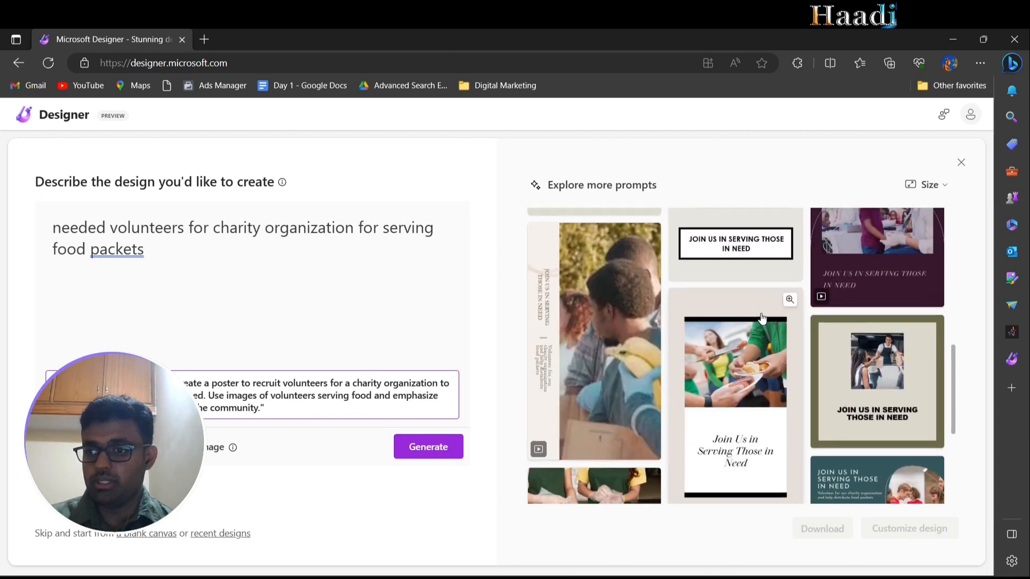
scroll(846, 371, down, 3)
scroll(846, 372, up, 10)
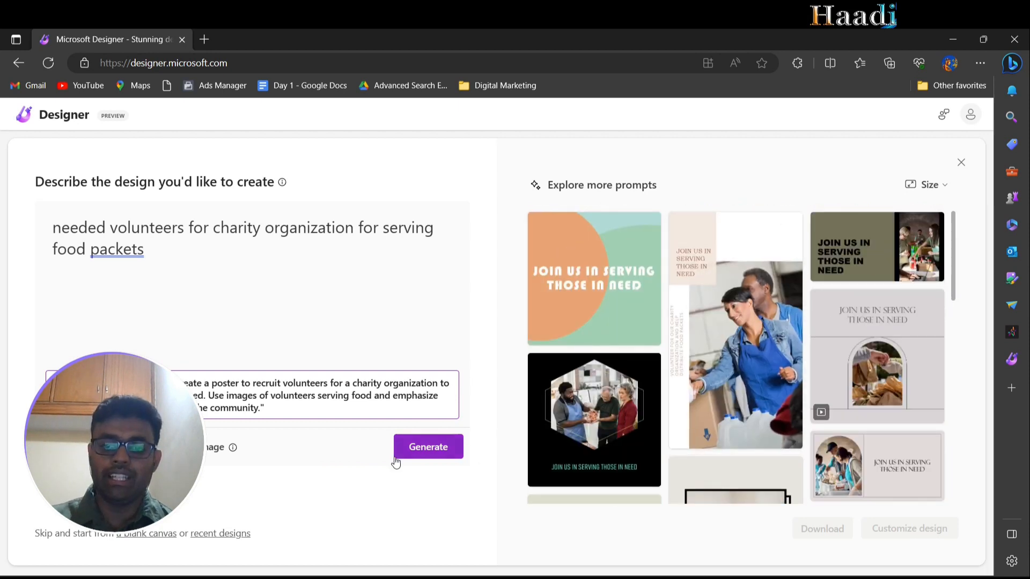
click(438, 454)
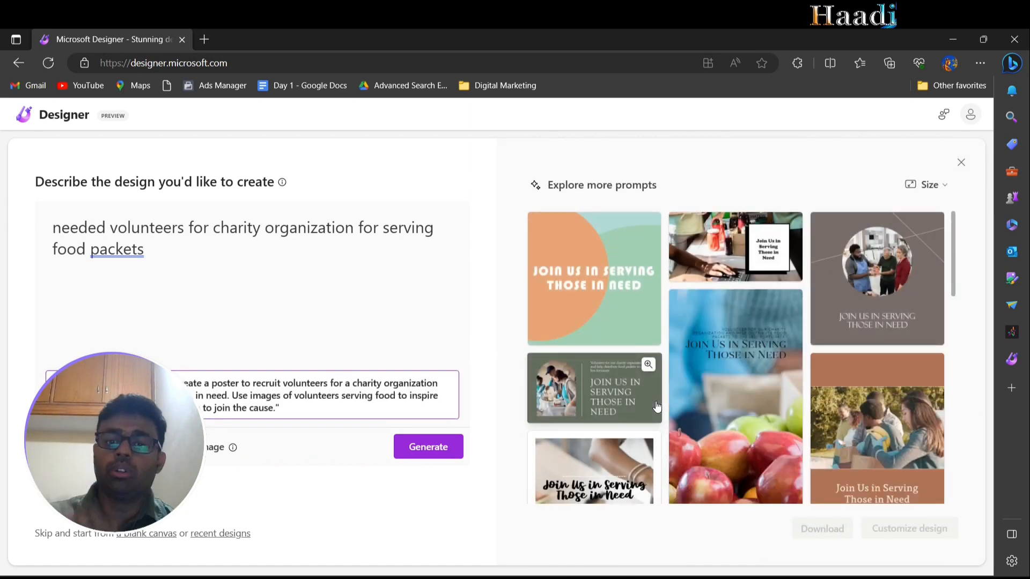
Choose the white and grey "Join Us in Serving Those in Need" design with the man in a blue cap and open it for customization.
scroll(657, 407, down, 5)
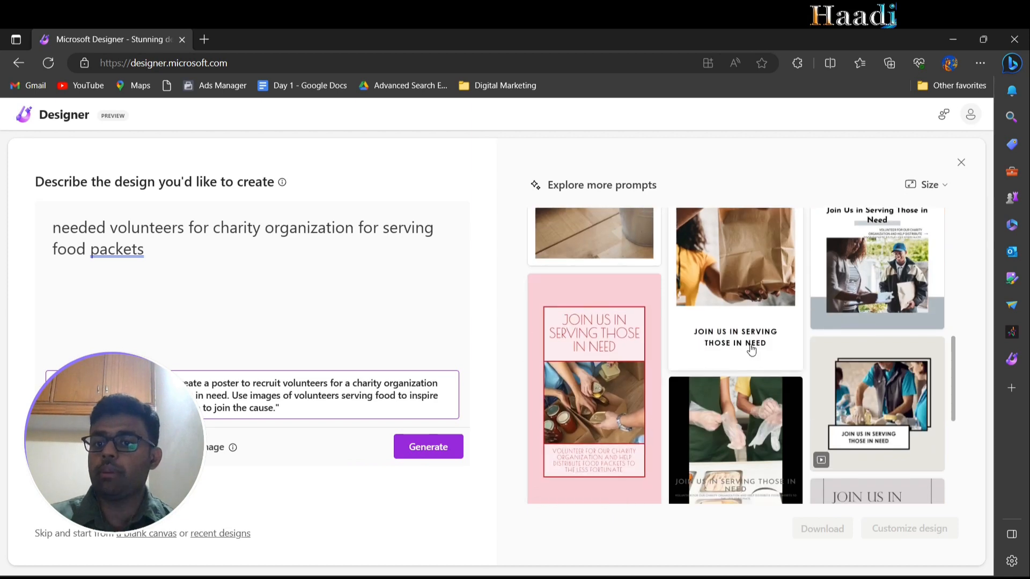
scroll(804, 424, up, 1)
scroll(737, 409, up, 1)
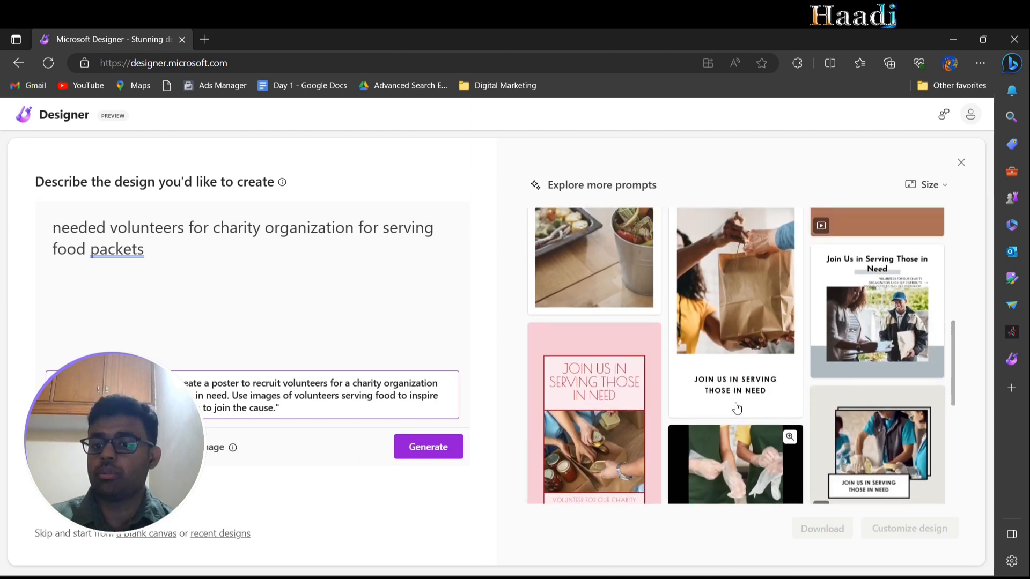
scroll(737, 409, down, 2)
scroll(873, 394, up, 2)
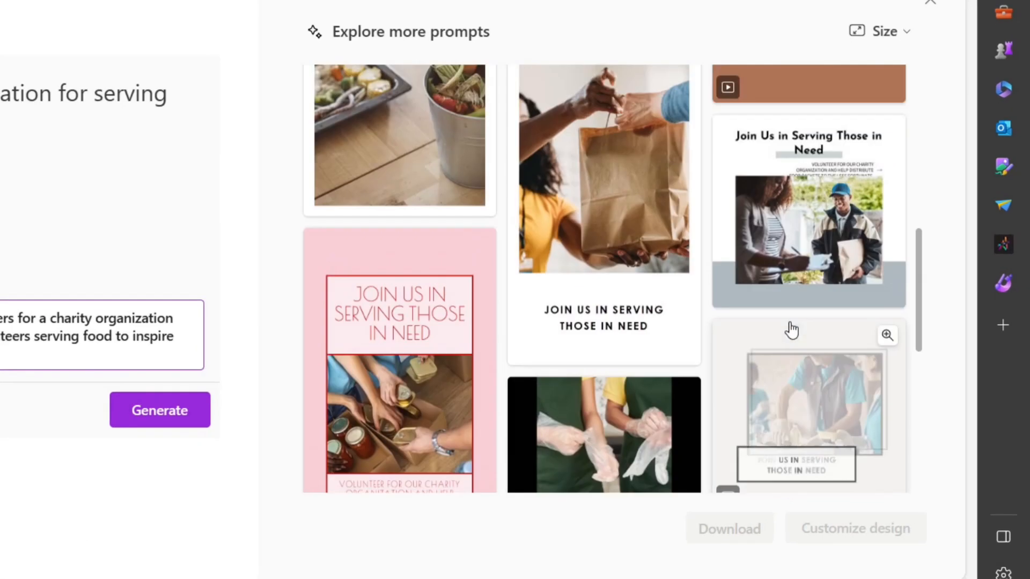
click(885, 237)
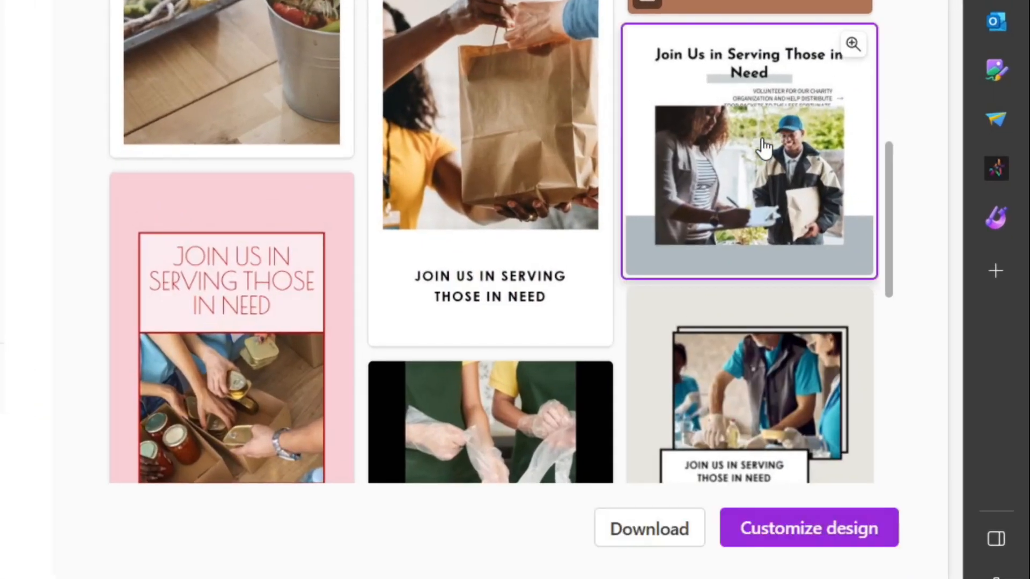
click(799, 538)
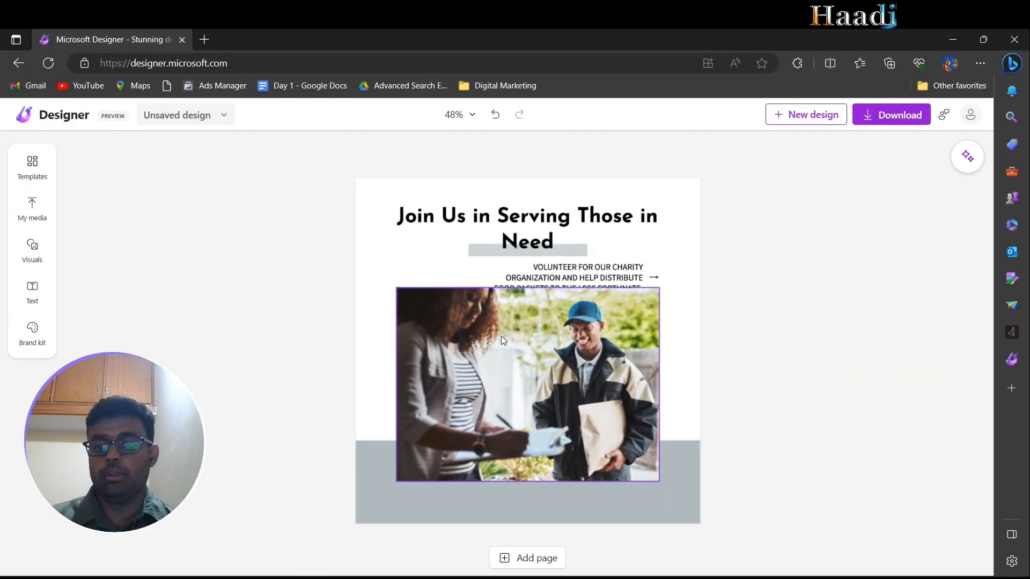
Replace the design's photo with the own media photo of food being handed to children from a blue scooter.
click(501, 346)
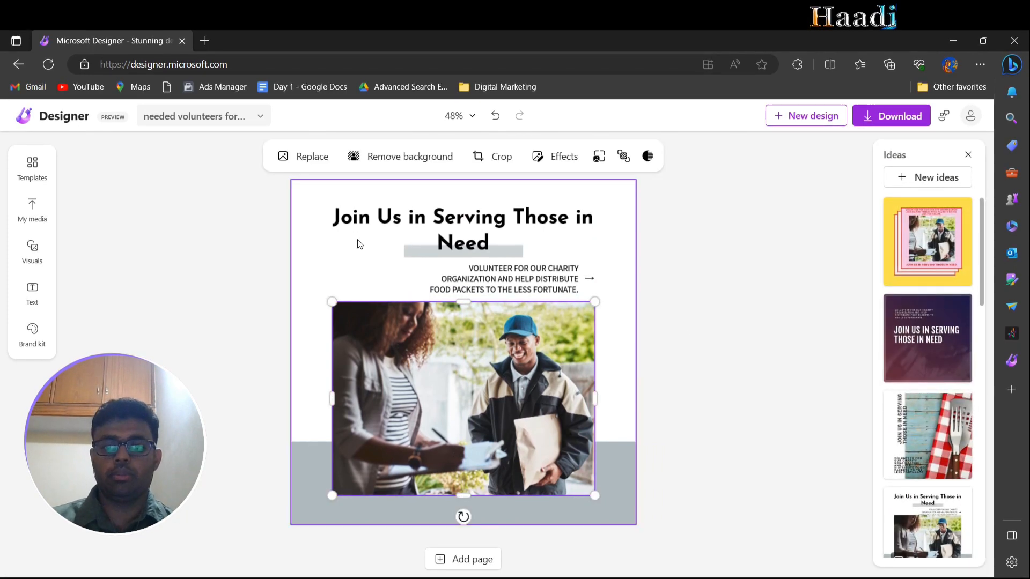
click(300, 158)
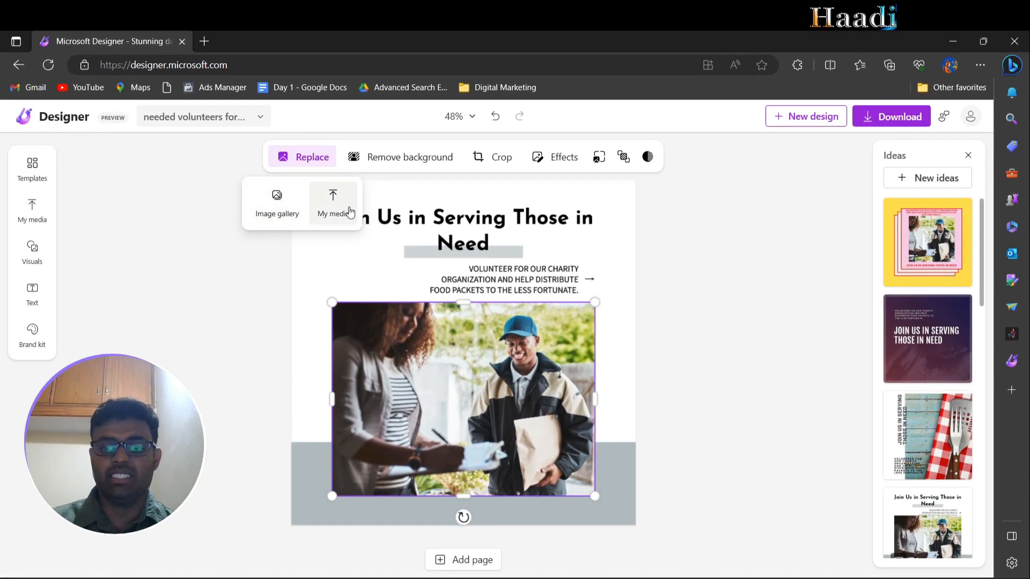
click(333, 204)
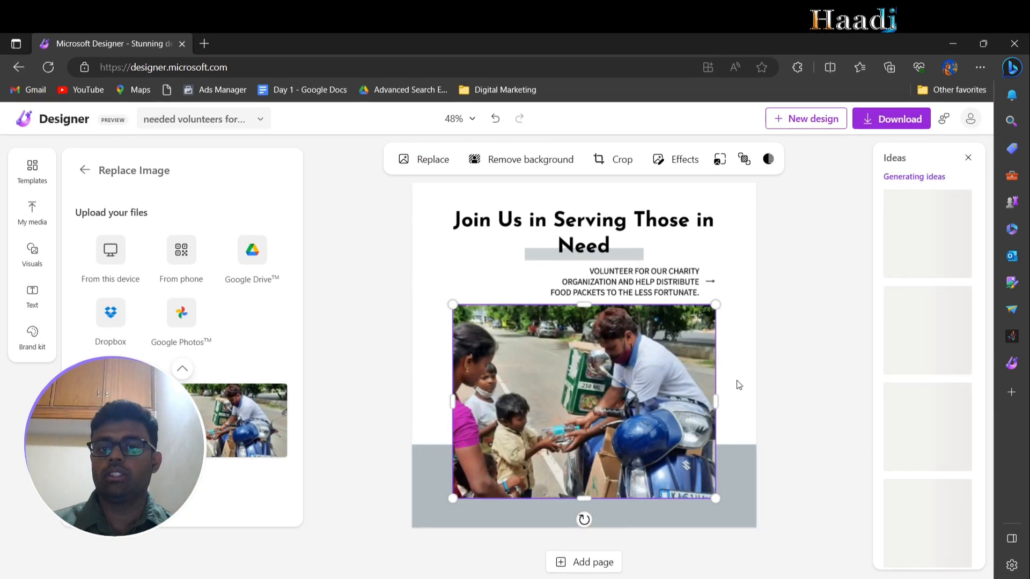
click(767, 360)
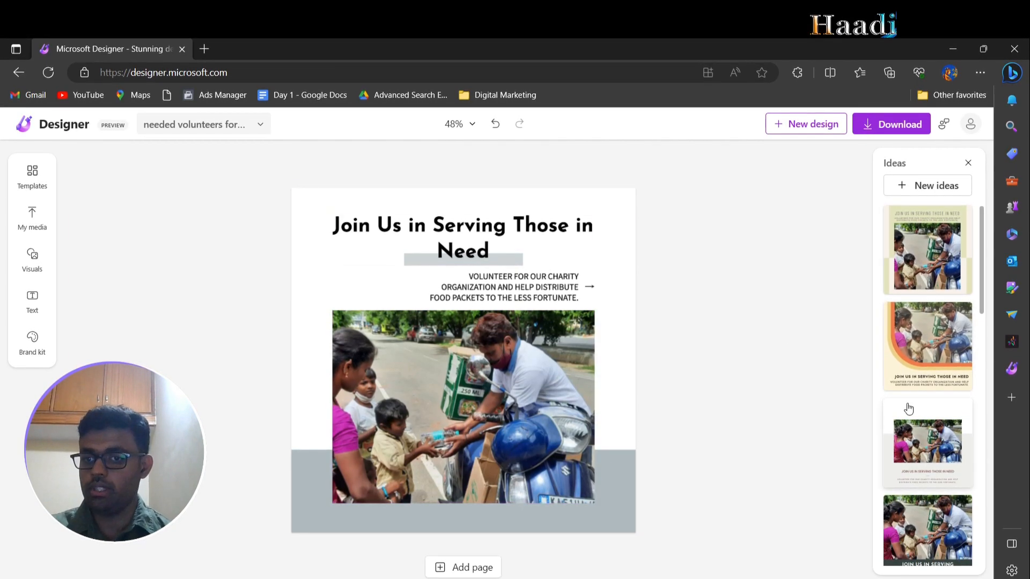
Browse the suggested layout ideas and apply the cream one with the curved orange and yellow border.
scroll(924, 376, down, 6)
scroll(924, 376, down, 5)
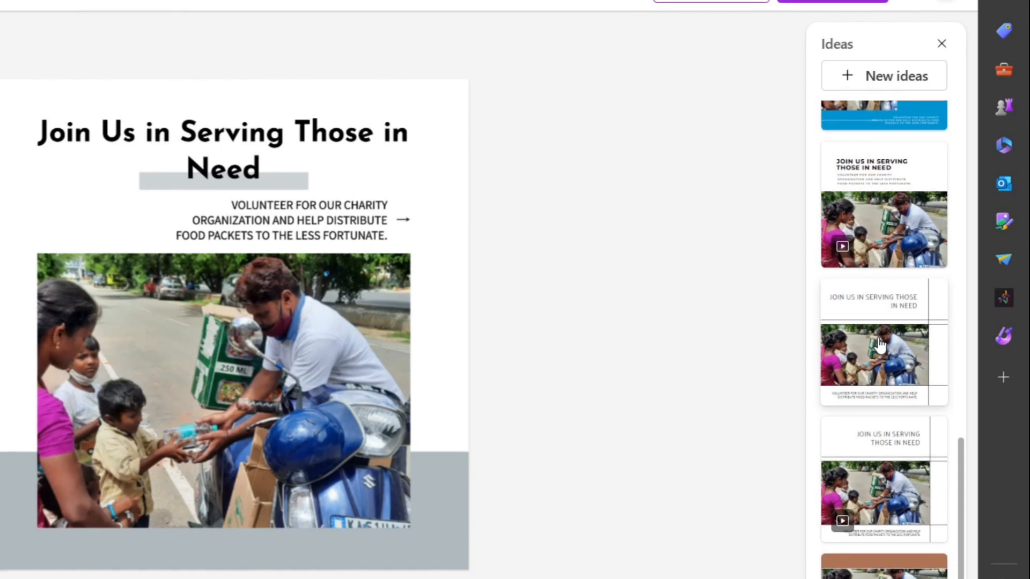
scroll(880, 346, down, 5)
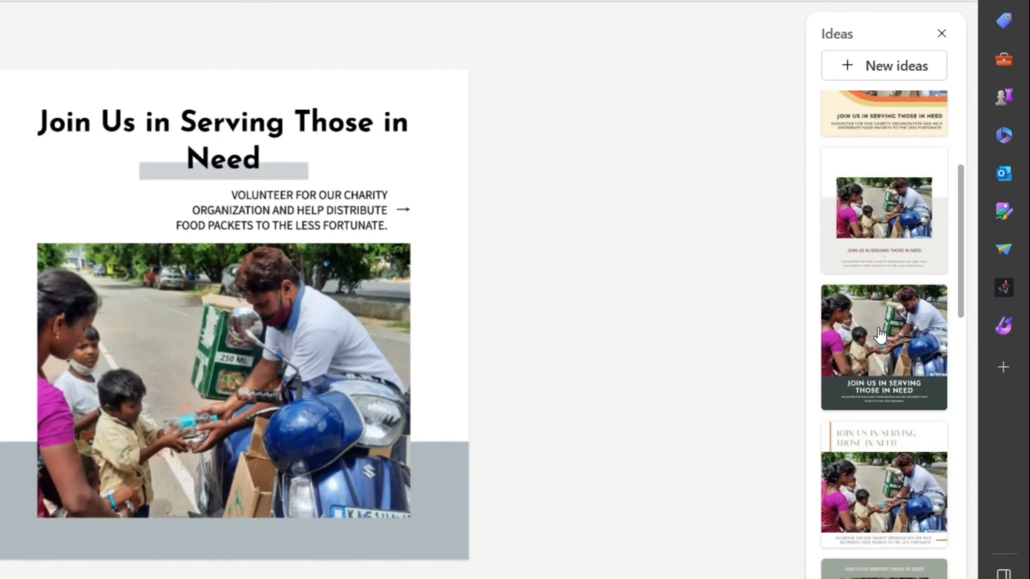
scroll(880, 335, up, 4)
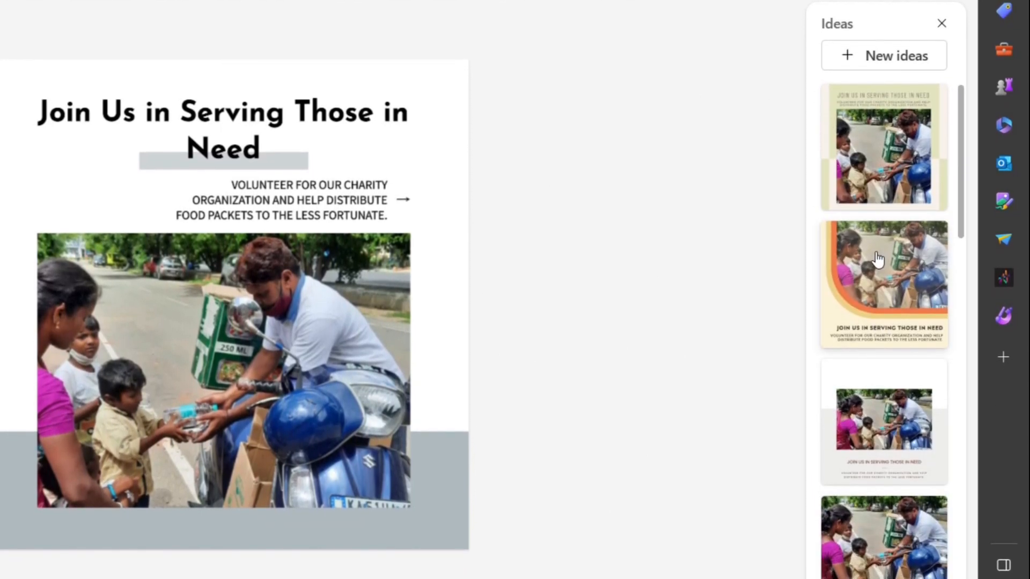
click(878, 260)
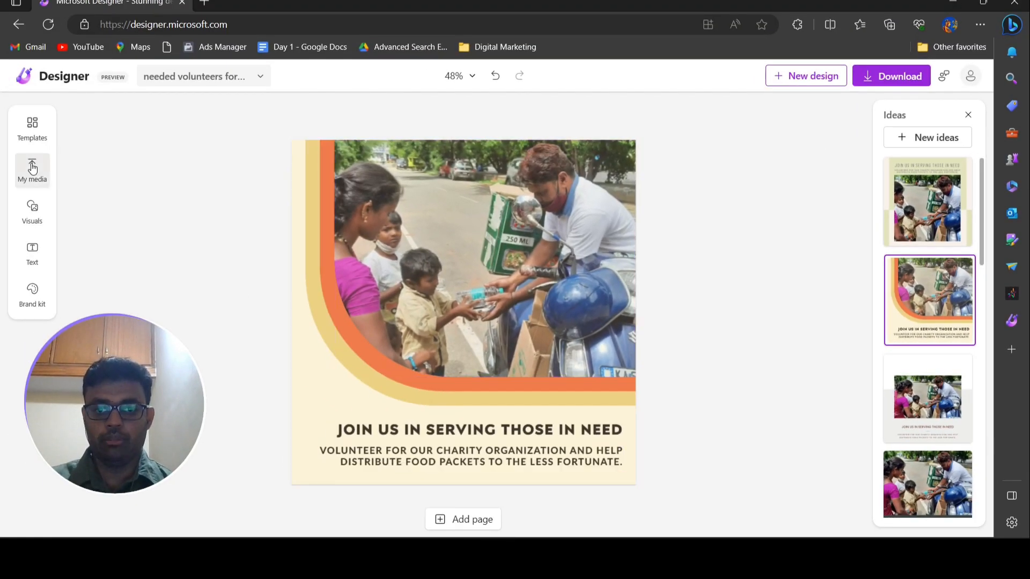
Add the round Haadi logo from the uploaded media, shrink it, and place it on the curved border at the photo's lower-left corner.
click(32, 168)
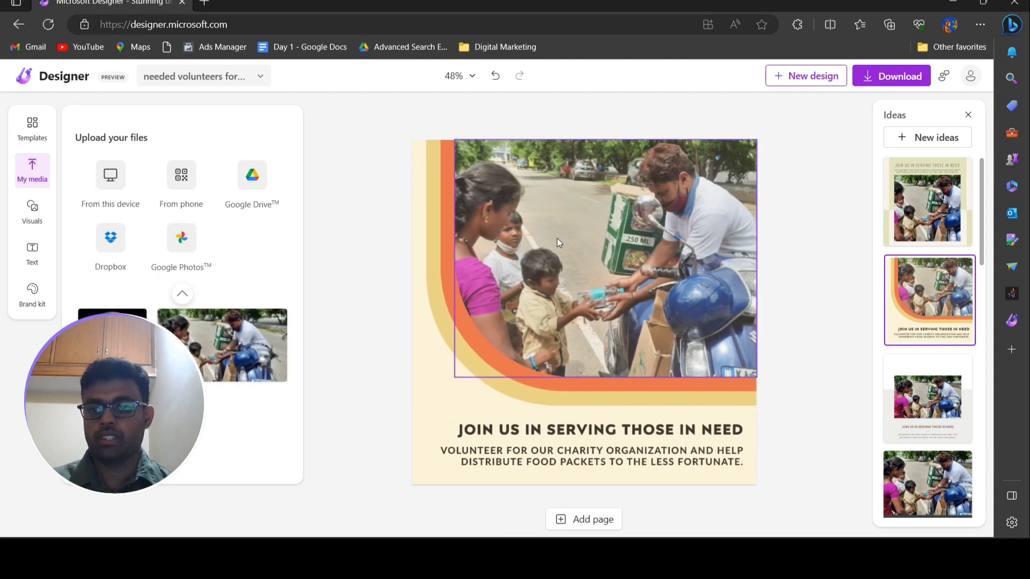
click(112, 345)
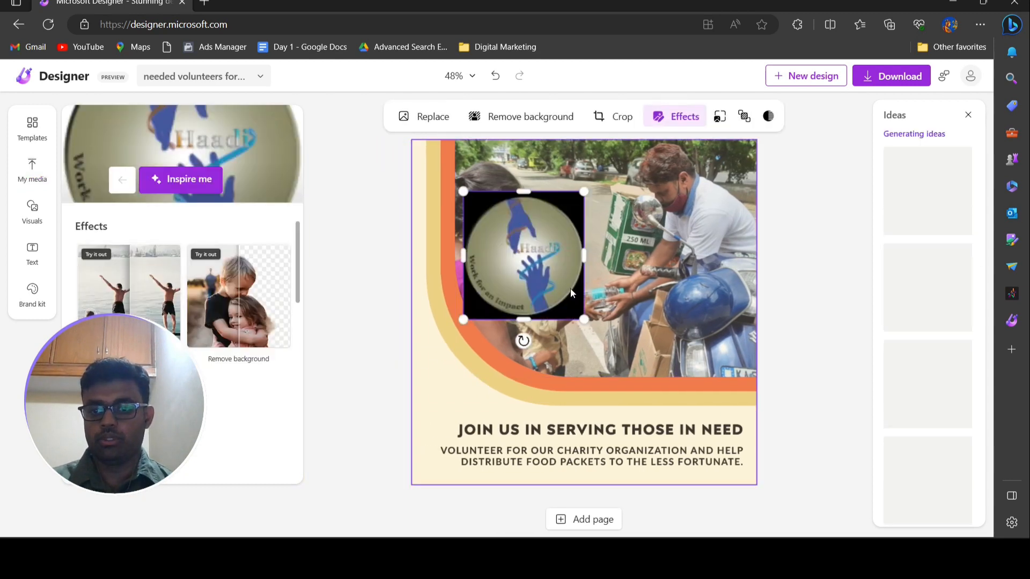
drag(584, 190, 514, 264)
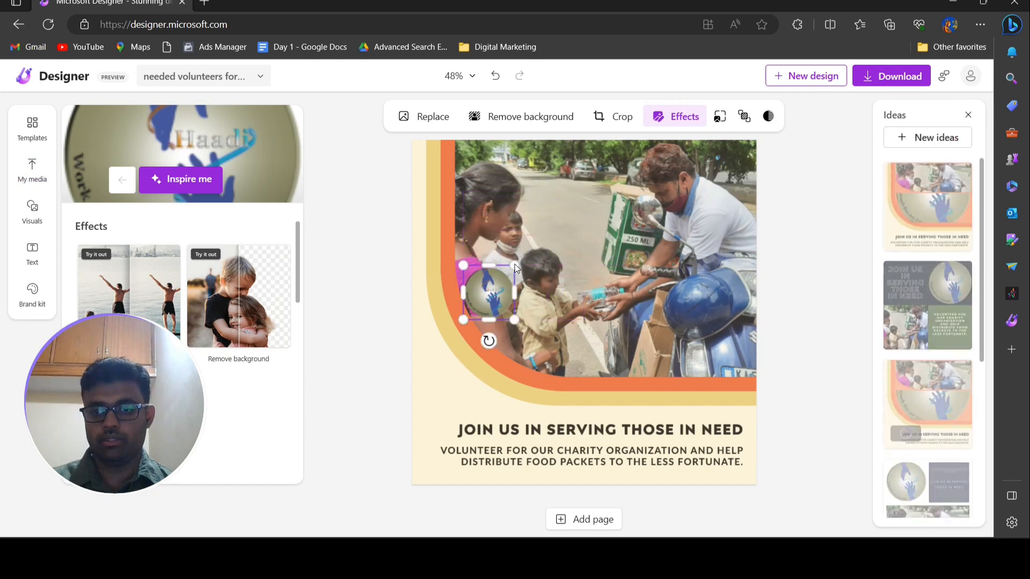
drag(435, 402, 464, 352)
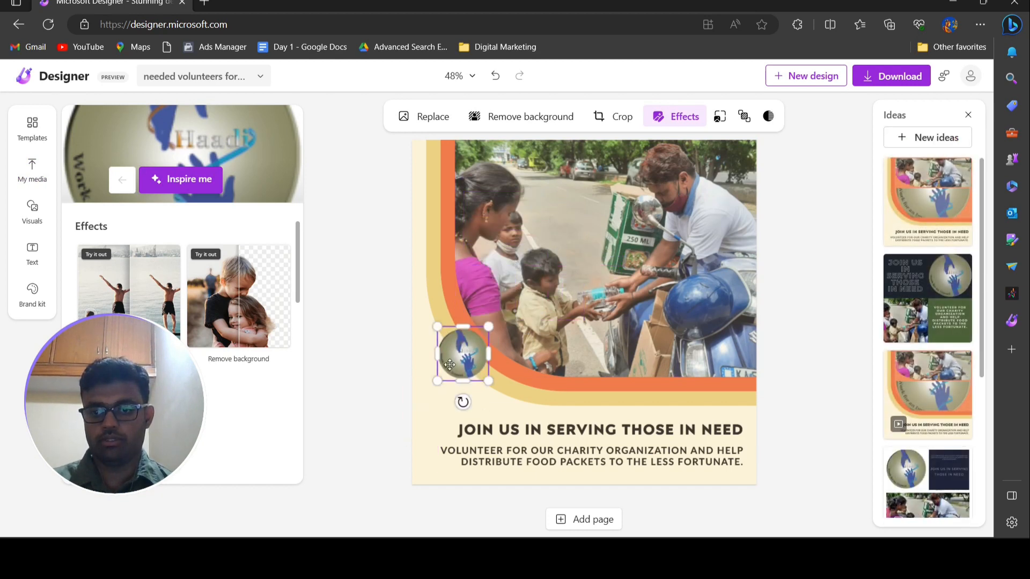
click(378, 391)
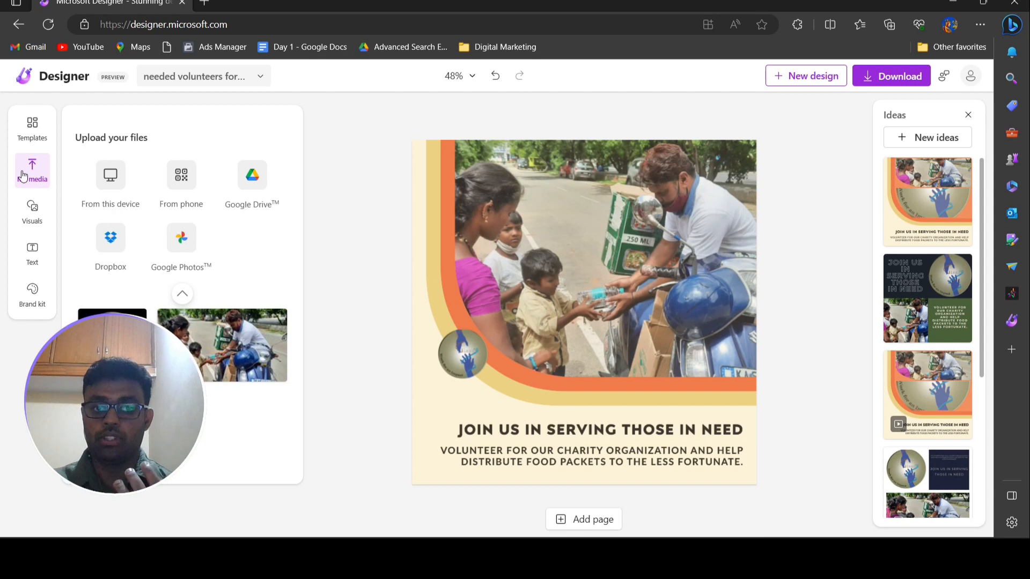
click(21, 176)
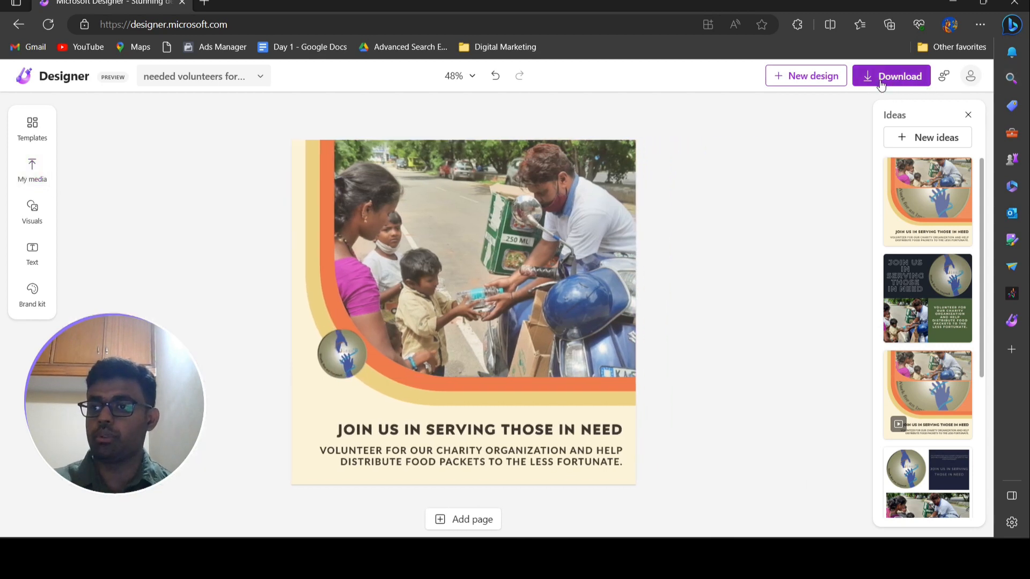
Start AI captions and hashtags for the design and set the LinkedIn post's main goal to Build your community.
click(901, 82)
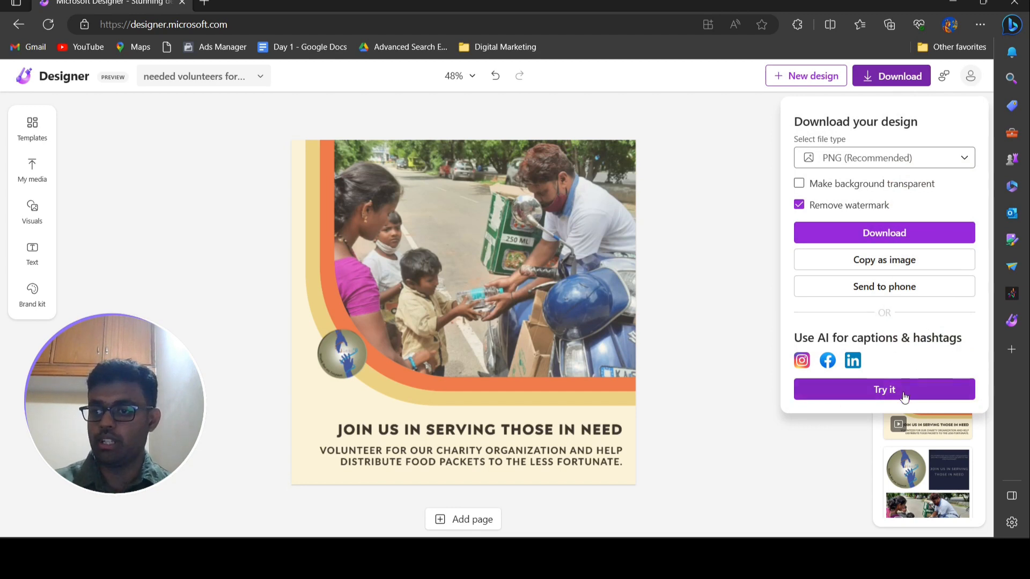
click(904, 396)
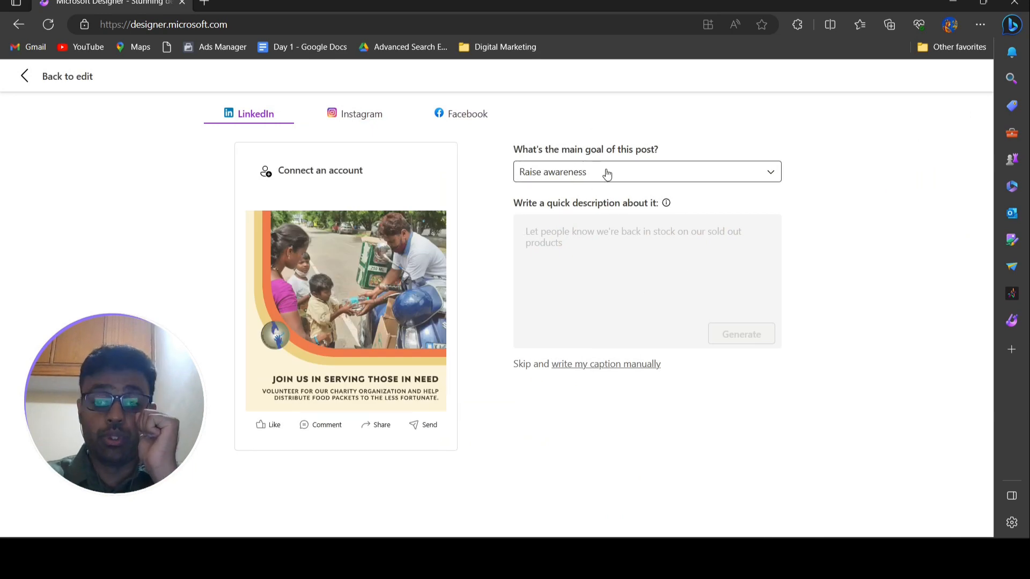
click(609, 174)
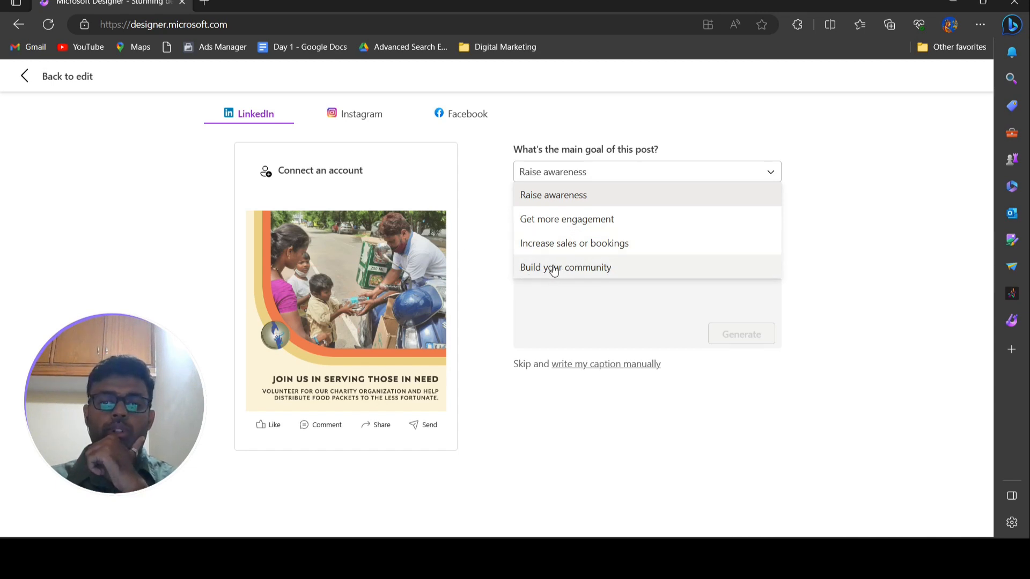
click(565, 268)
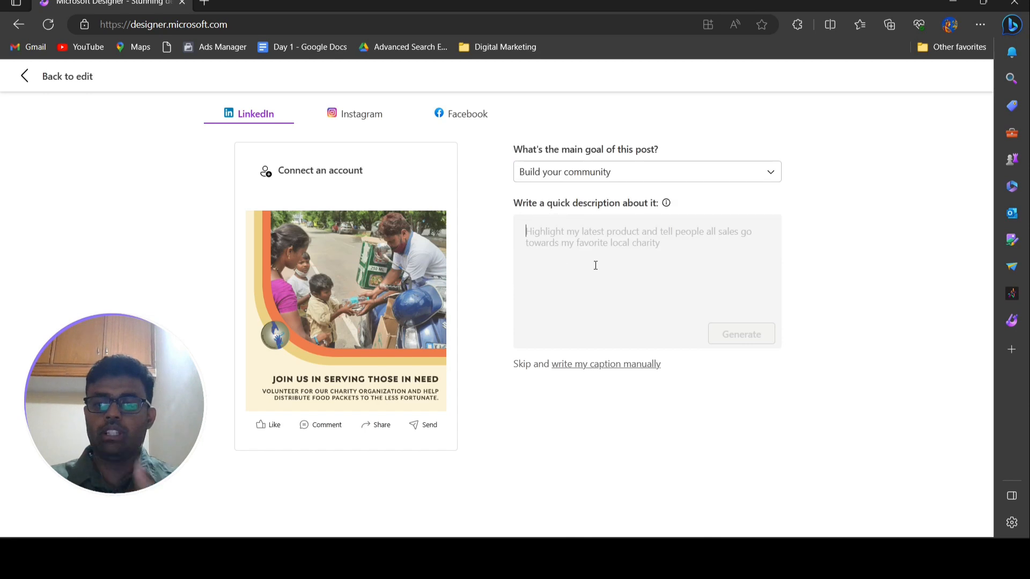
Write the quick post description "needed volunteers to server food at charity organization".
text(need t)
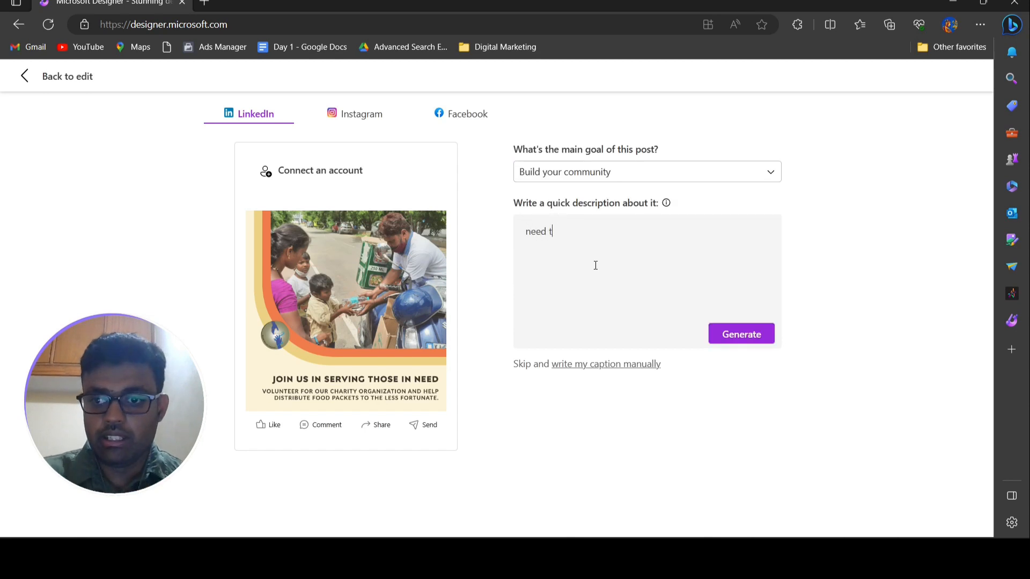
text(he)
key(BackSpace)
key(BackSpace)
key(BackSpace)
key(BackSpace)
key(BackSpace)
key(BackSpace)
key(BackSpace)
key(BackSpace)
key(BackSpace)
text(ne)
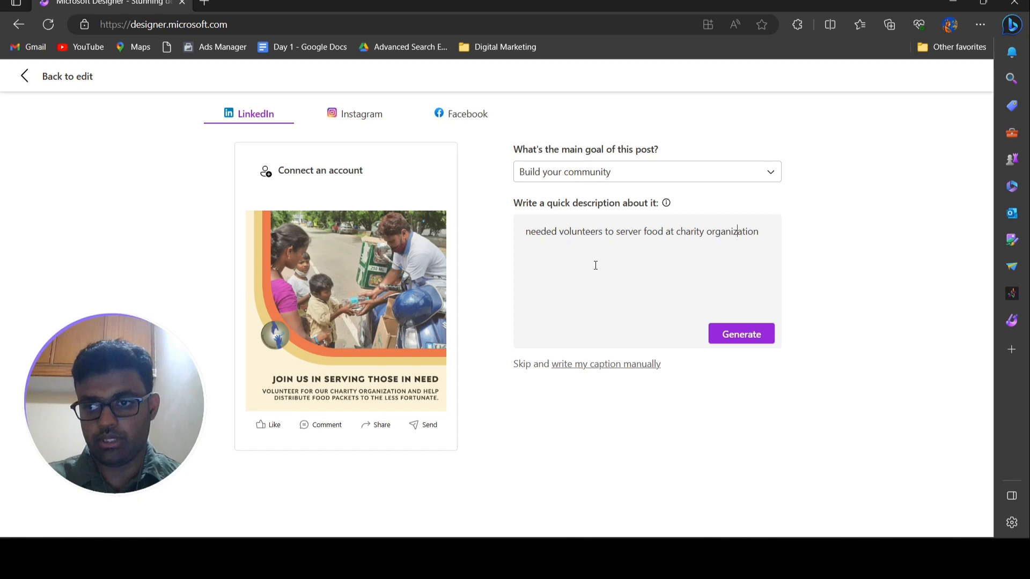
Generate captions from the description and choose the one beginning "Make a difference in your community by volunteering" with #BuildingCommunity #GivingBack.
key(BackSpace)
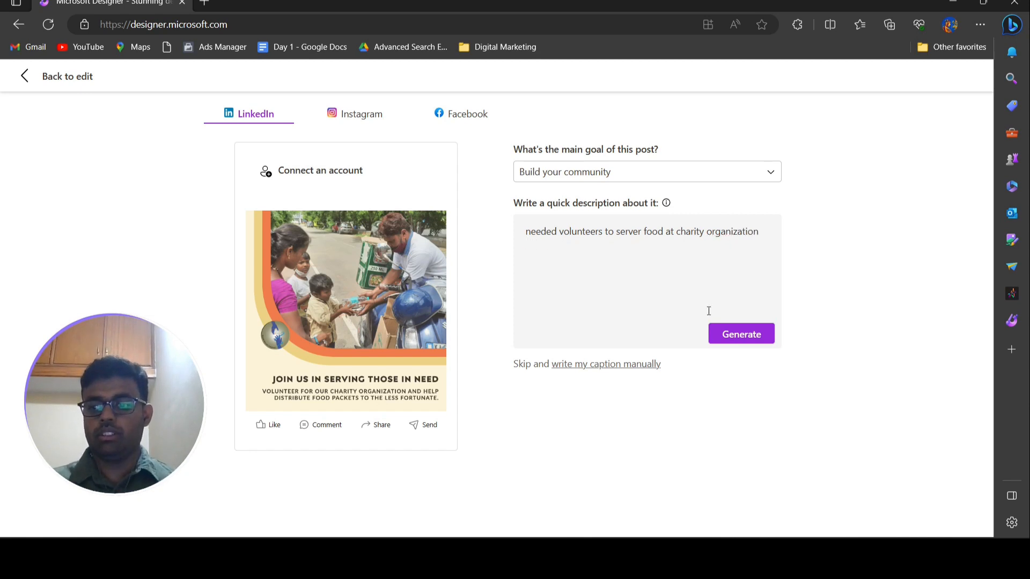
click(752, 335)
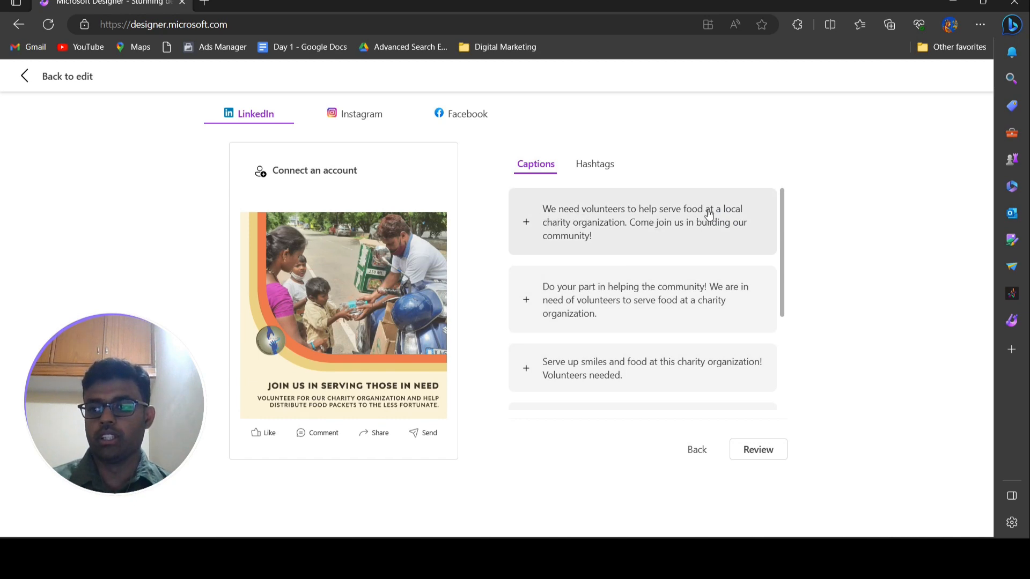
scroll(621, 230, down, 1)
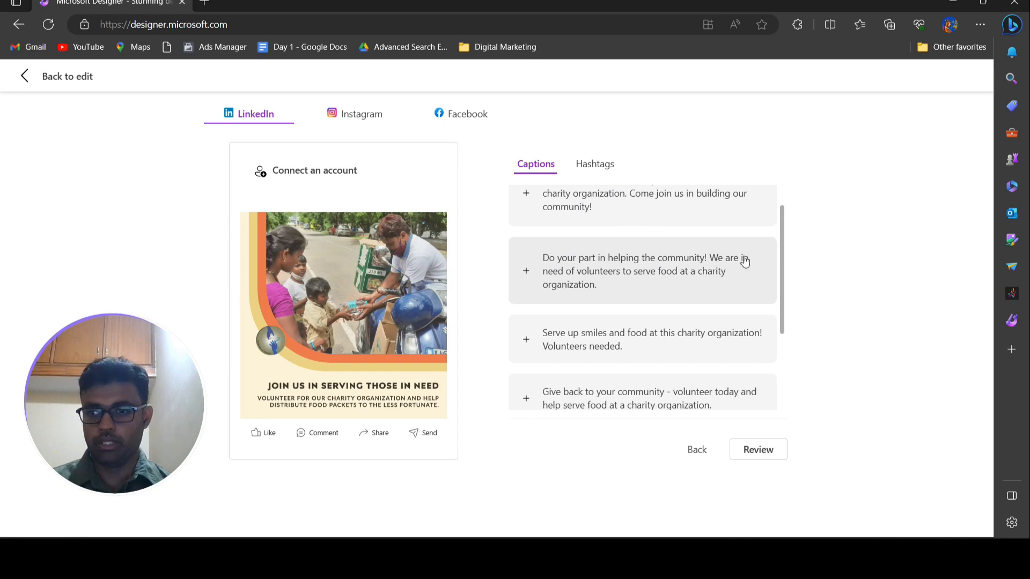
scroll(637, 340, down, 4)
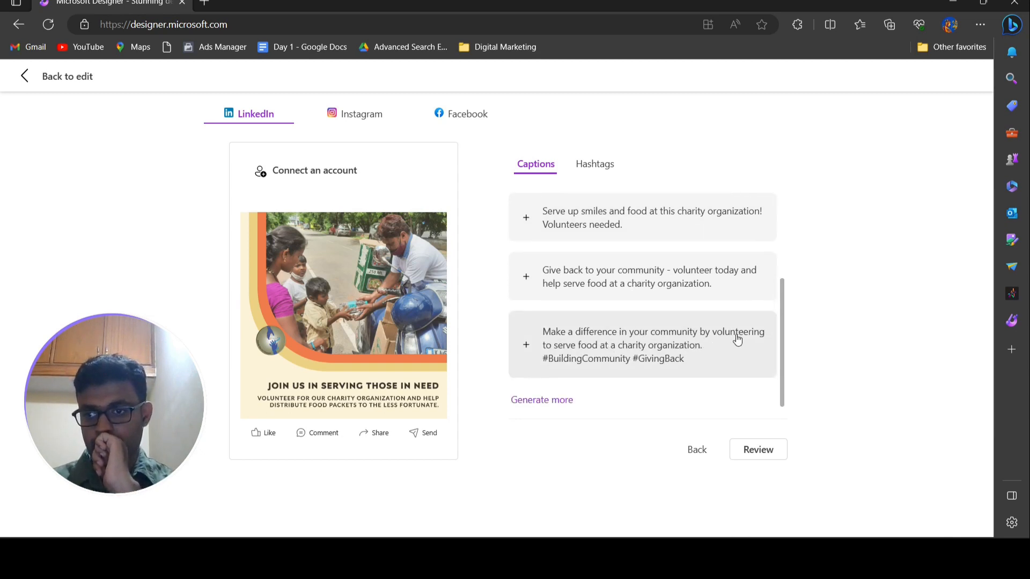
click(526, 351)
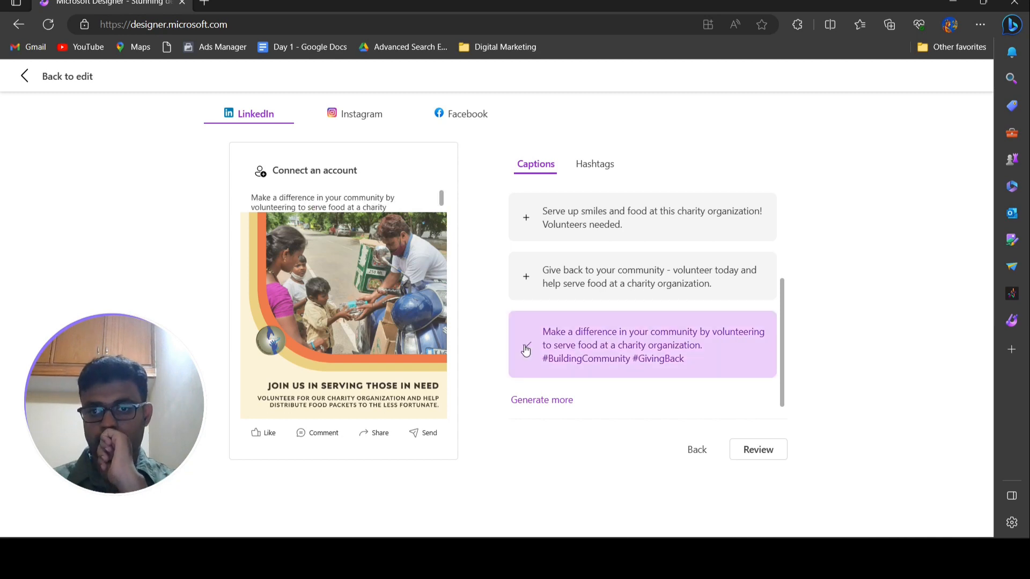
Check the hashtag tip and add #volunteers, #charity, #charitablegiving, #giveback, #communityservice, #helpinghand, #nonprofit and #volunteerwork to the caption.
click(599, 169)
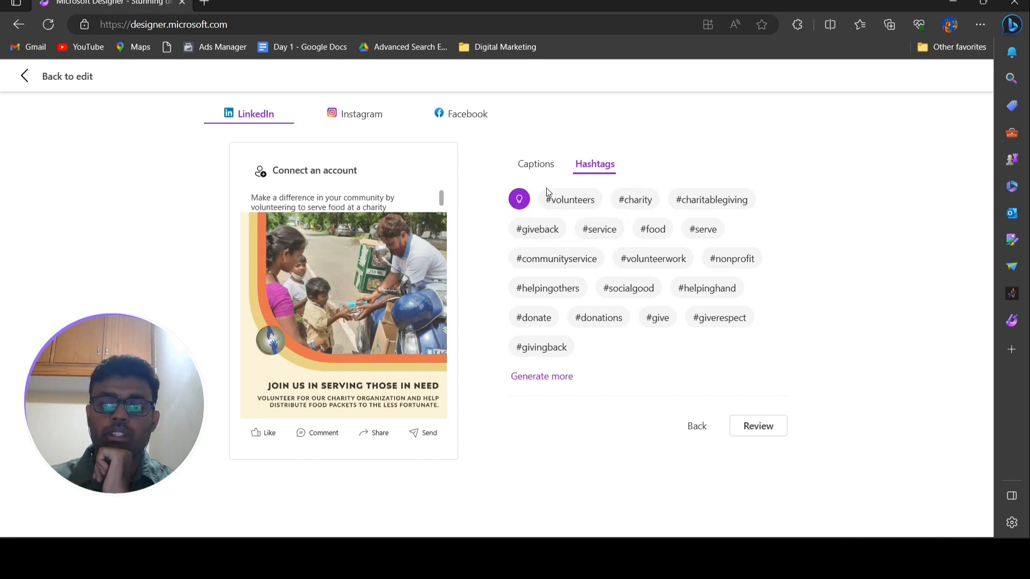
click(520, 200)
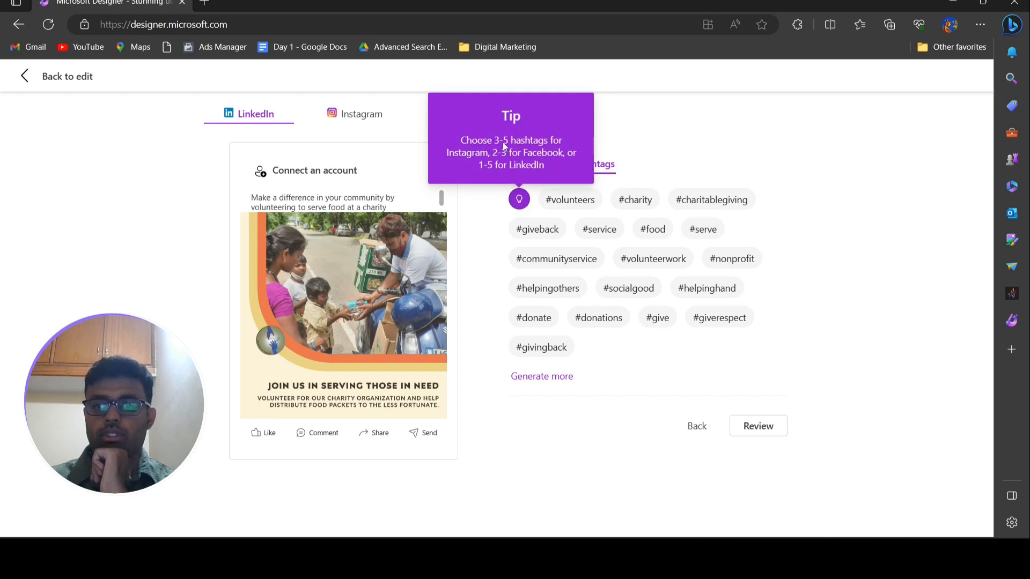
click(663, 142)
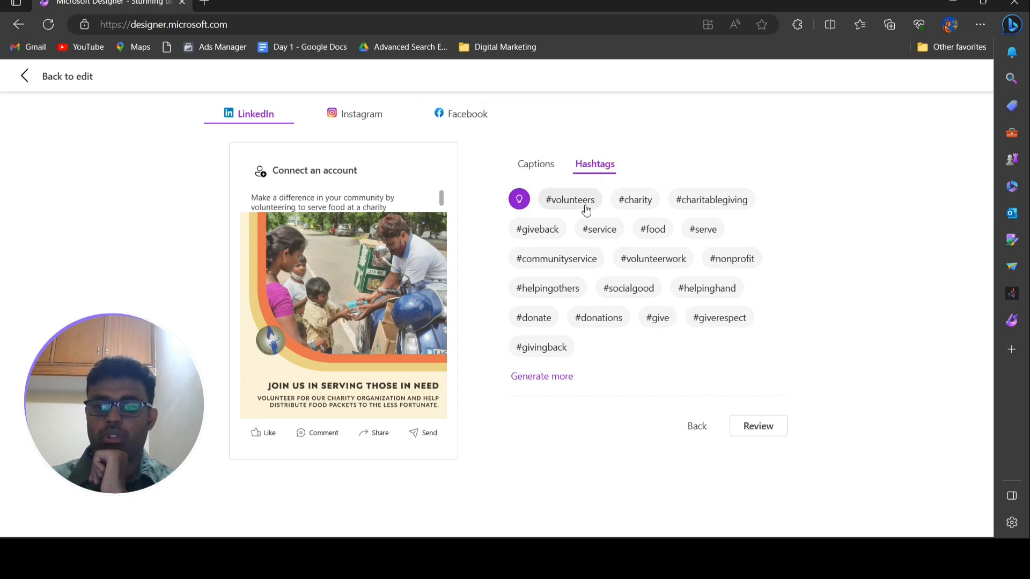
click(644, 202)
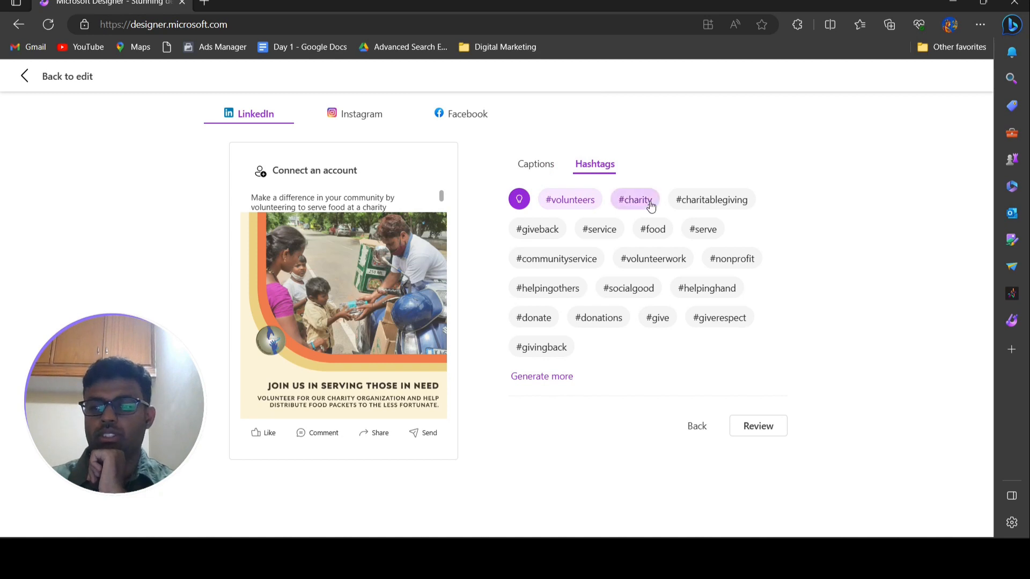
click(739, 208)
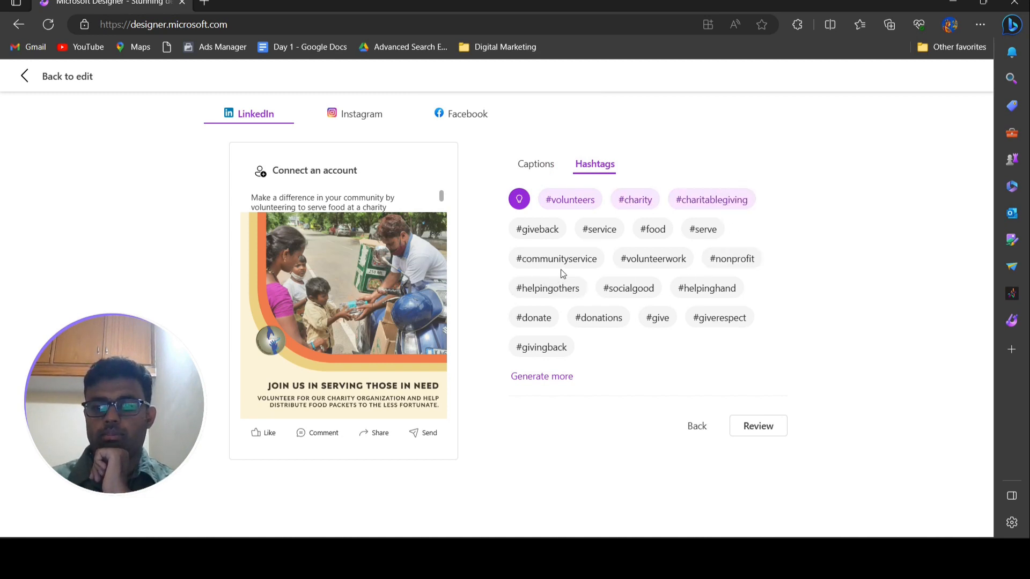
click(553, 232)
click(732, 294)
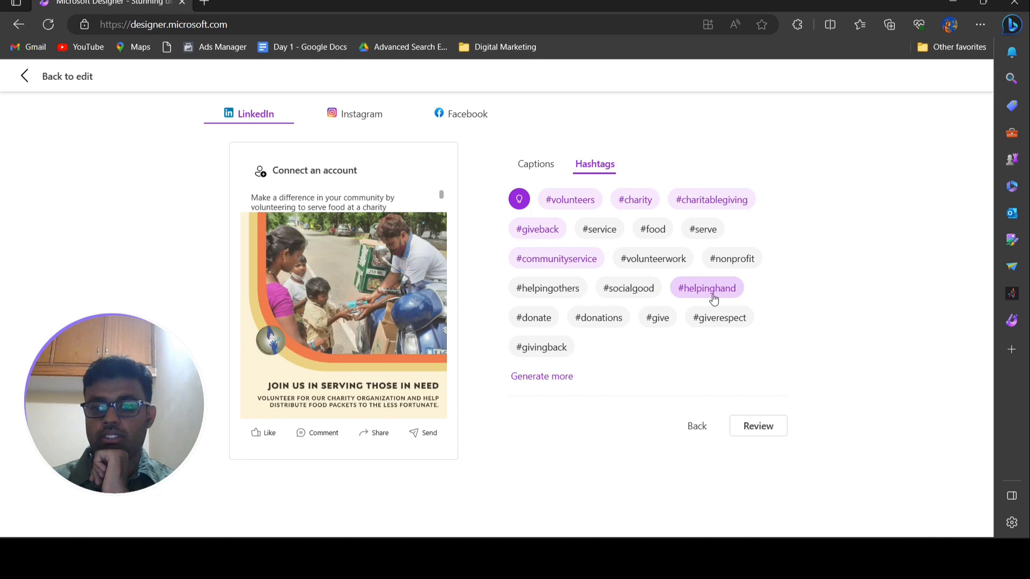
click(740, 264)
click(666, 261)
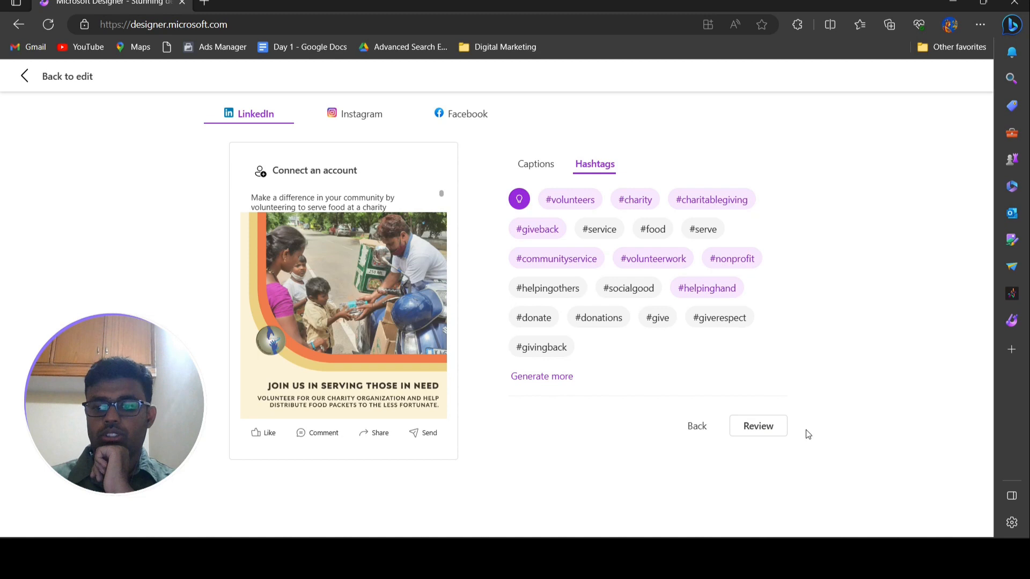
Review the LinkedIn caption with its hashtags and copy the full text to the clipboard.
click(766, 428)
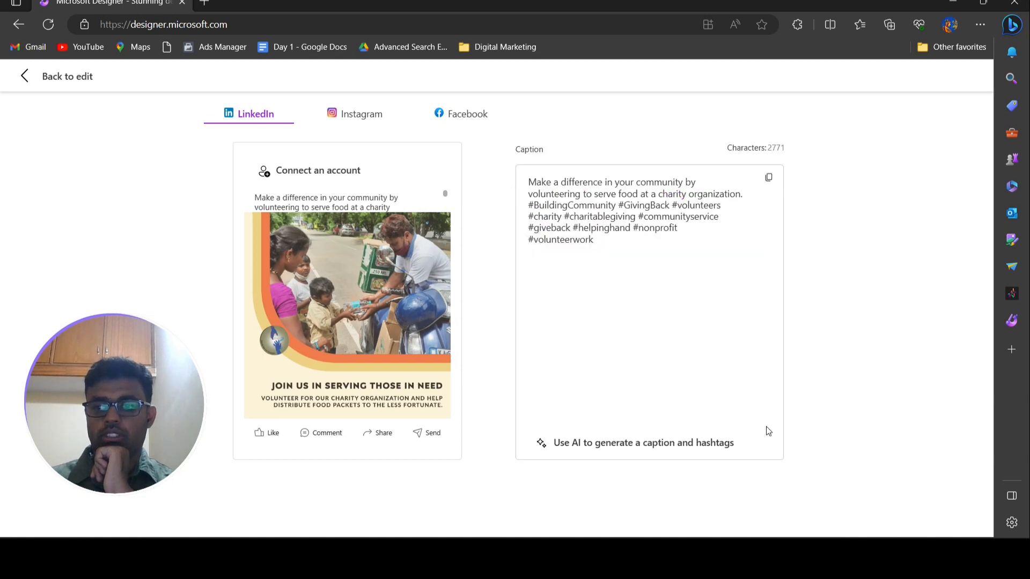
click(769, 180)
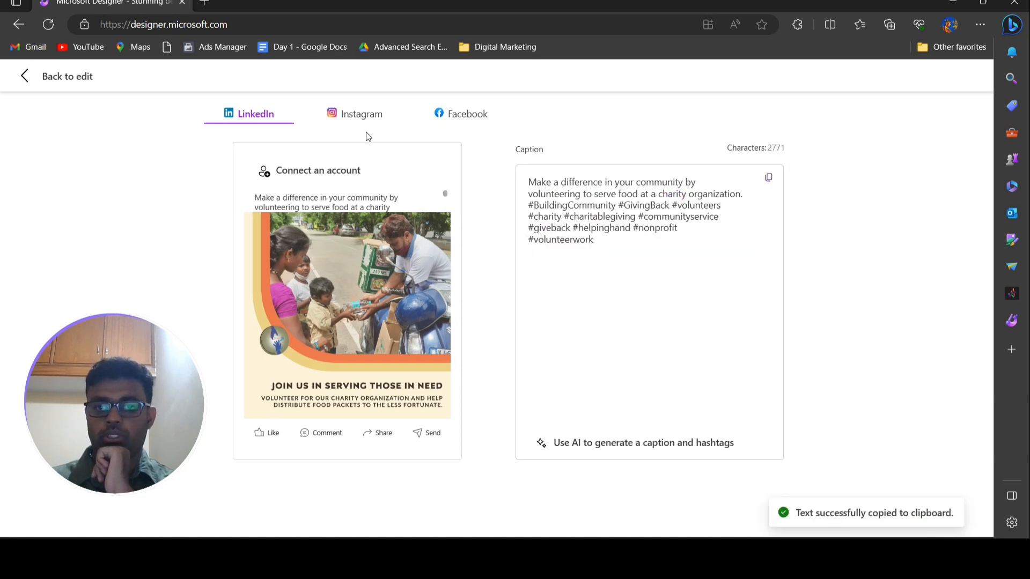
Return to the design and download it as a PNG with the watermark removed.
click(52, 80)
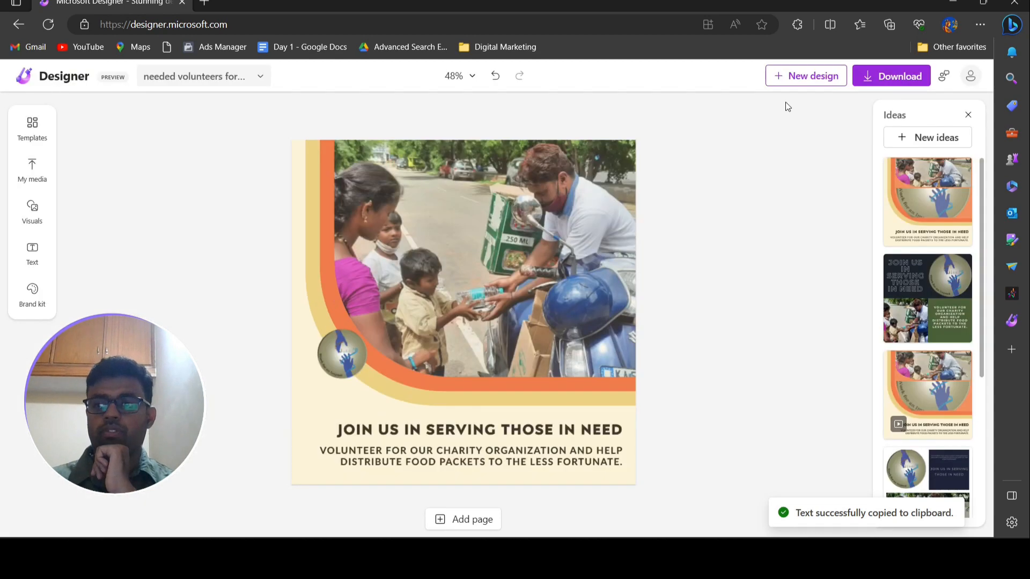
click(905, 76)
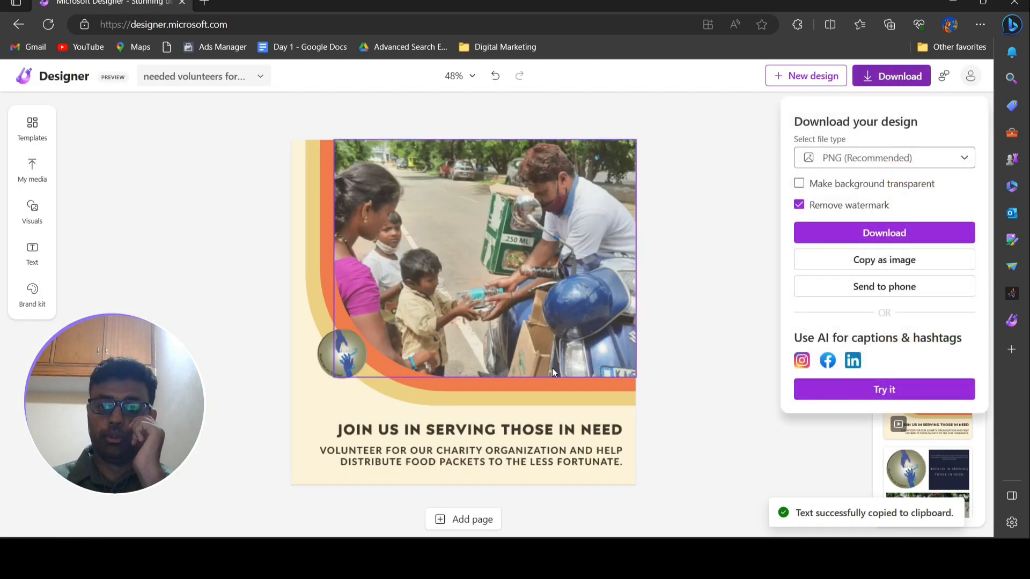
click(917, 236)
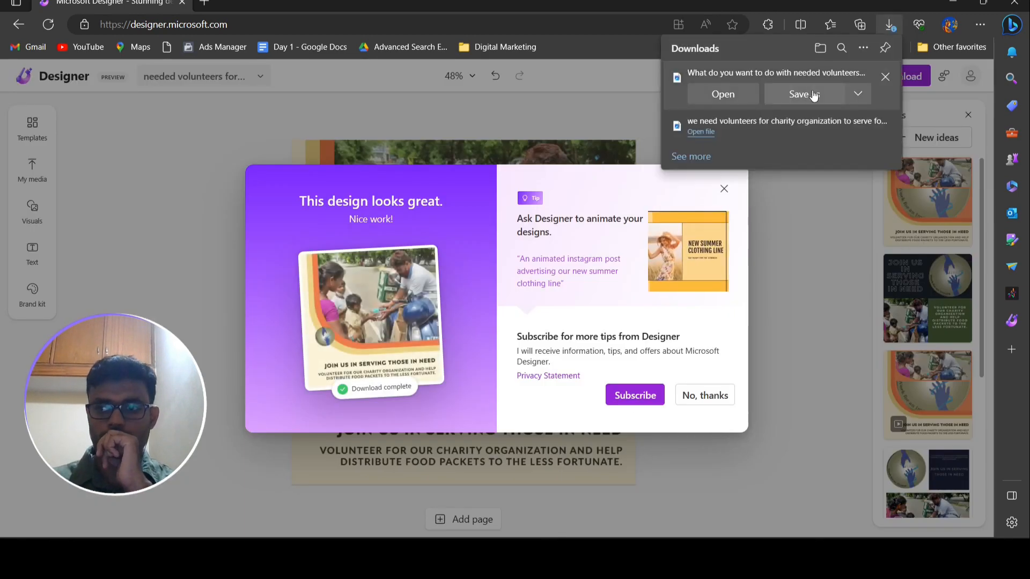
Open the downloaded design image and inspect its photo, logo and text up close.
click(739, 96)
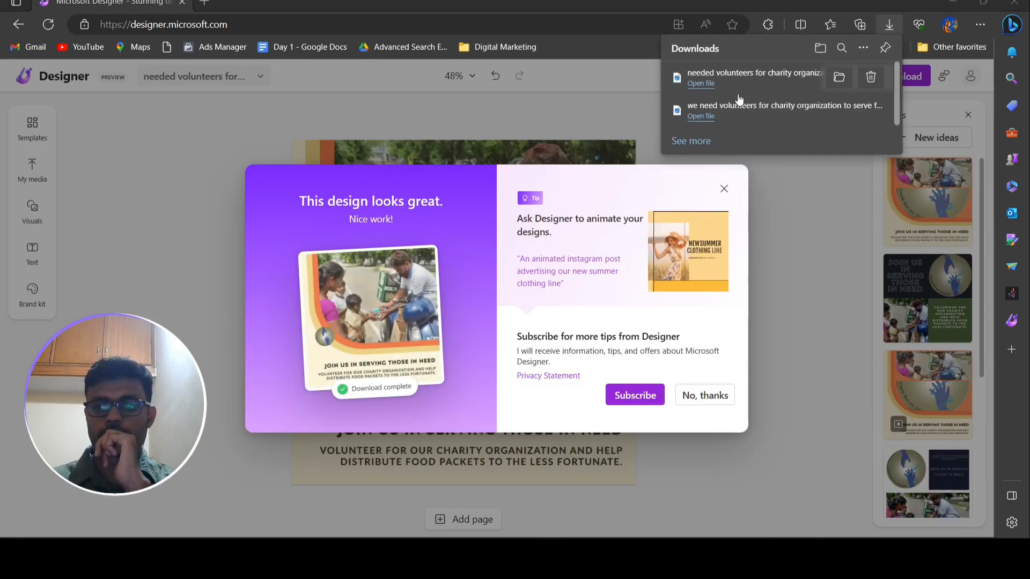
scroll(530, 222, up, 2)
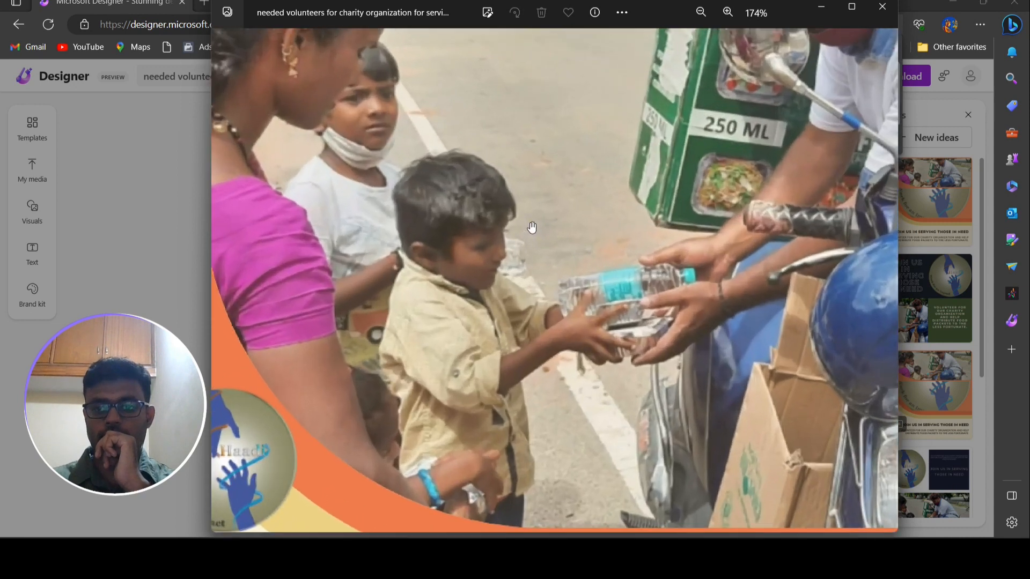
scroll(532, 226, down, 2)
scroll(605, 424, up, 2)
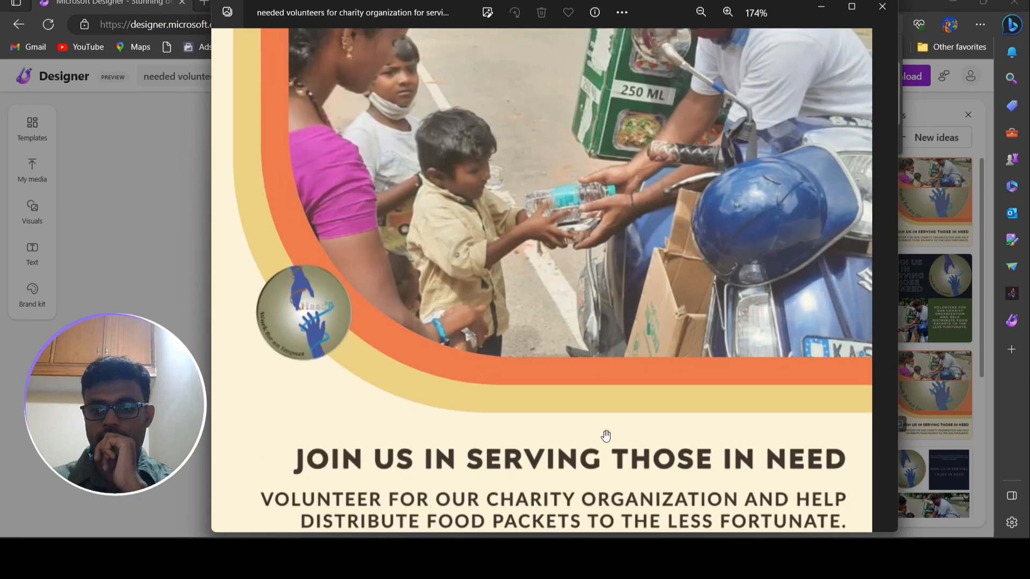
drag(613, 415, 685, 193)
scroll(612, 329, down, 2)
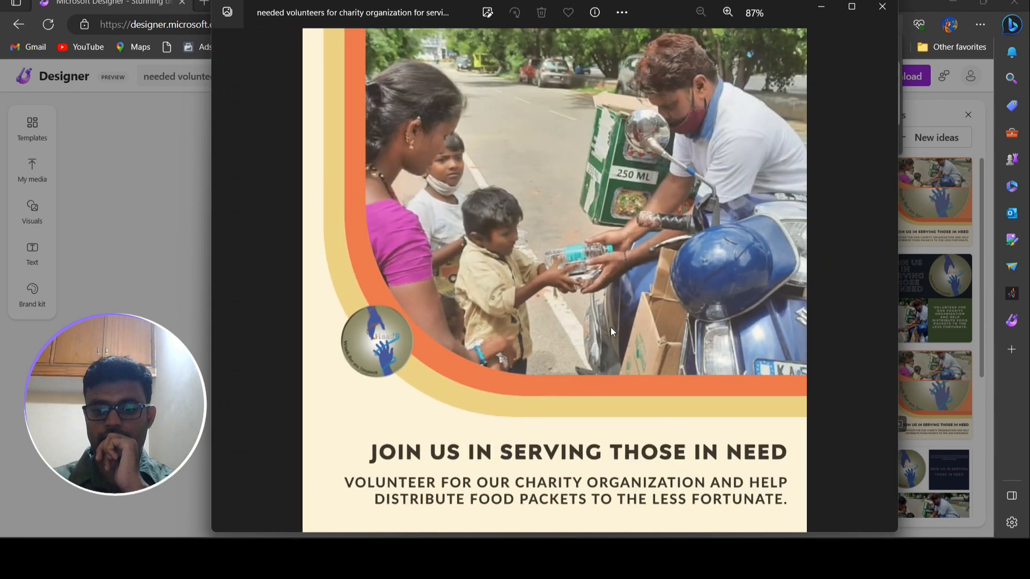